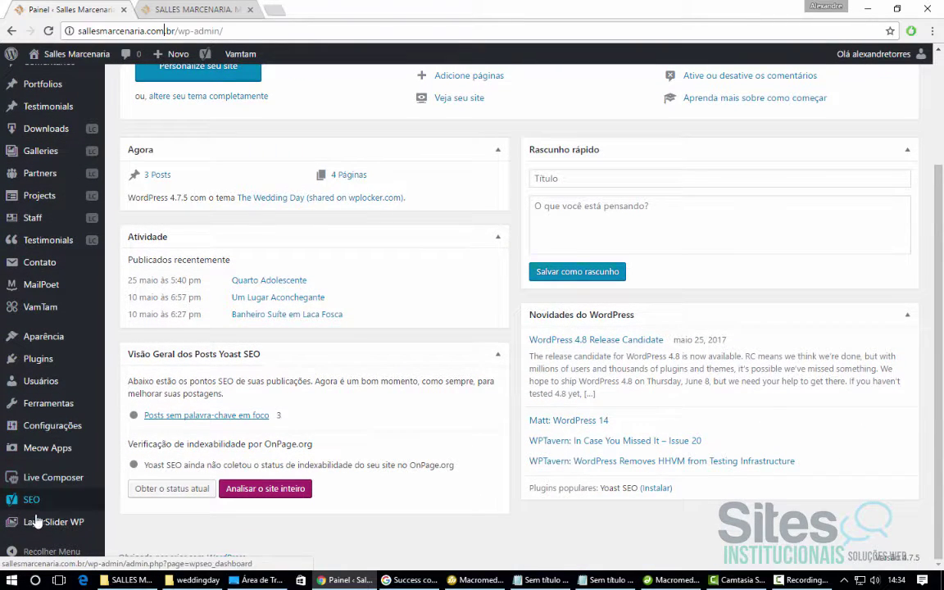
- Locate the portfolio-2 image on the desktop and open Slider - Horizontal - home 2 in LayerSlider WP for editing
{"action": "mouse_move", "coordinate": [52, 523]}
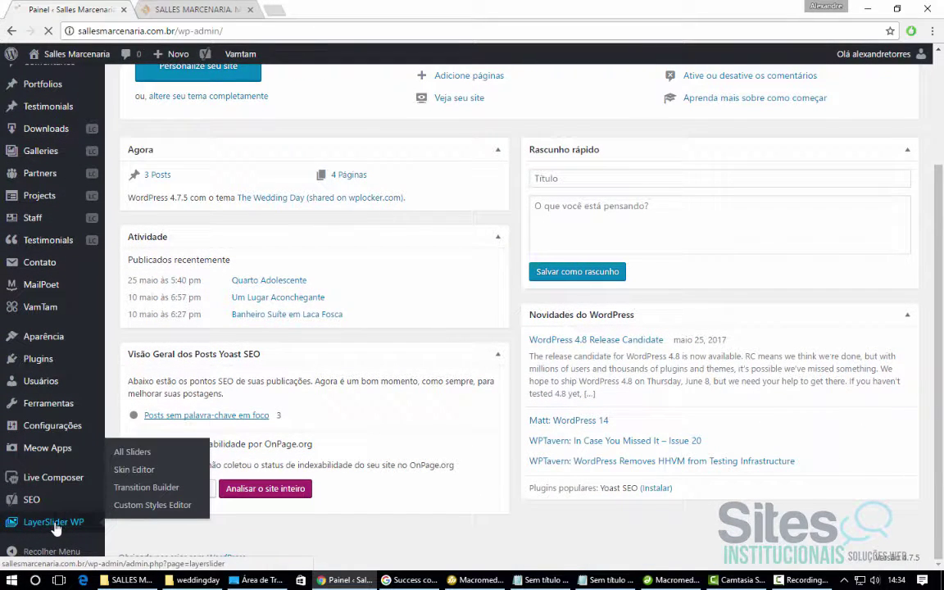
{"action": "left_click", "coordinate": [62, 522]}
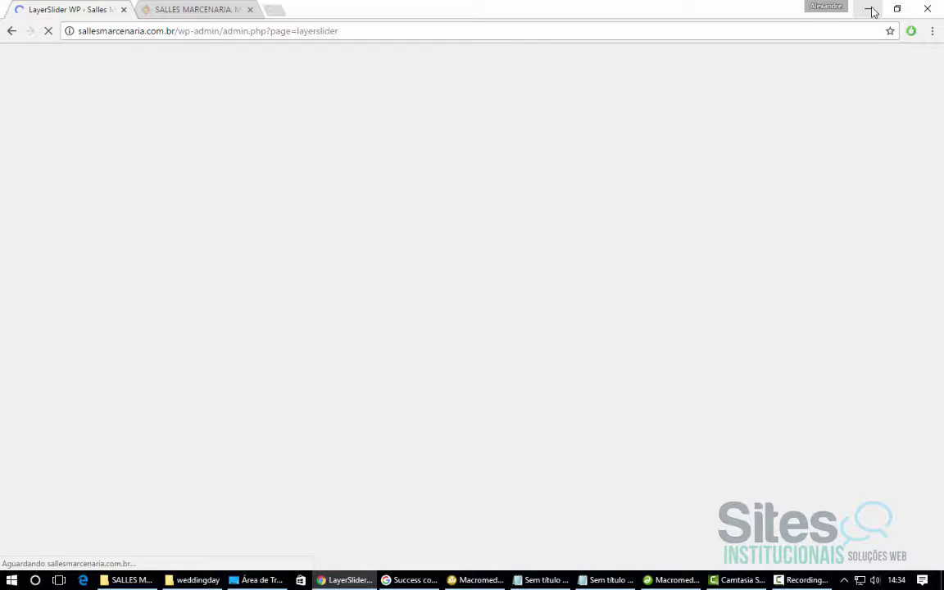
{"action": "left_click", "coordinate": [870, 9]}
{"action": "left_click", "coordinate": [871, 9]}
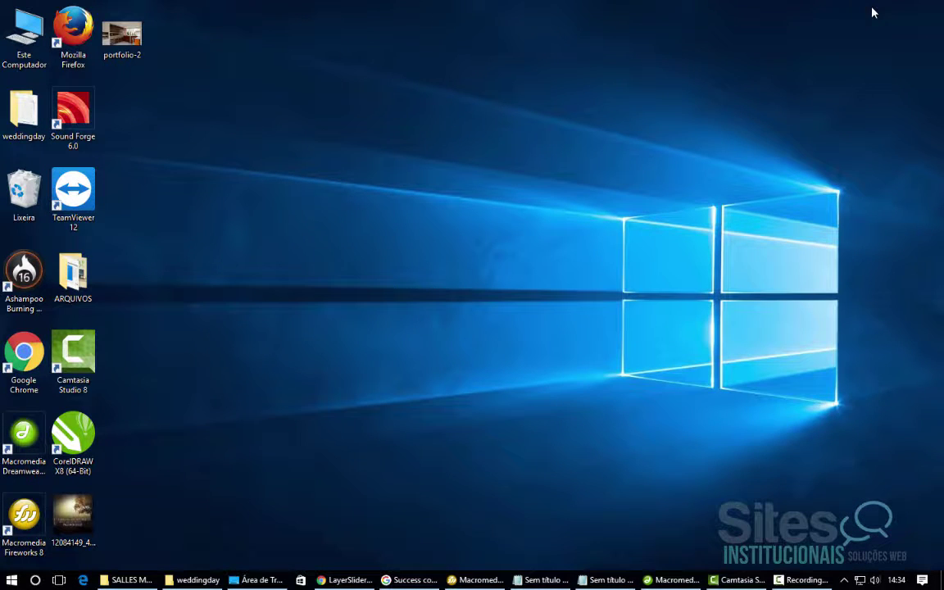
{"action": "left_click", "coordinate": [121, 42]}
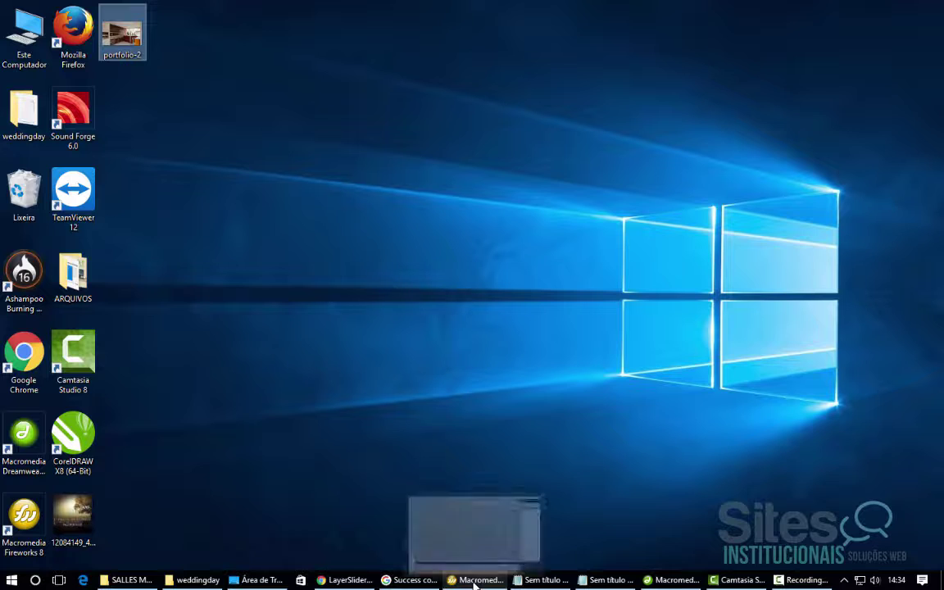
{"action": "left_click", "coordinate": [344, 582]}
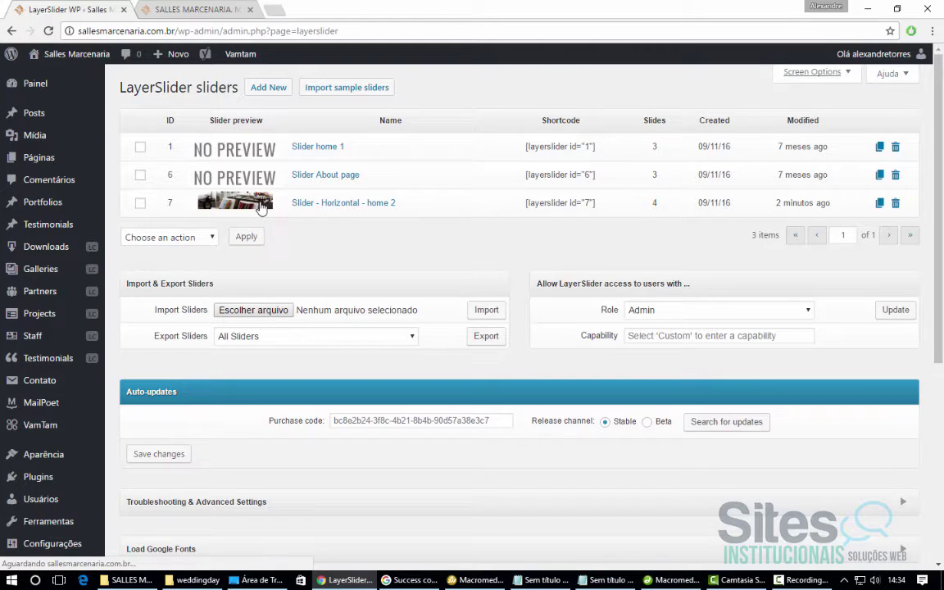
{"action": "left_click", "coordinate": [344, 208]}
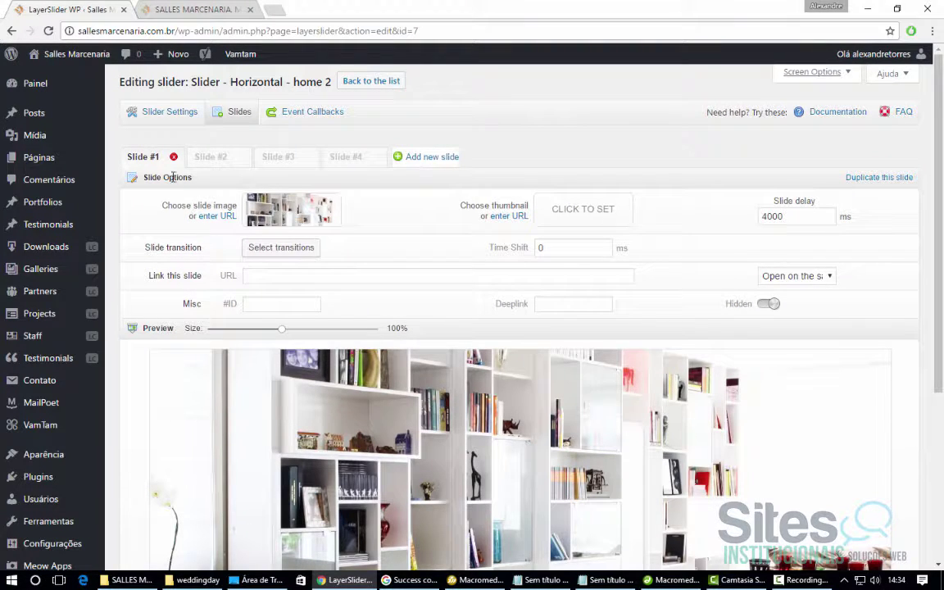
- Look through slides 2 and 3 of the slider and delete Slide #4
{"action": "left_click", "coordinate": [210, 158]}
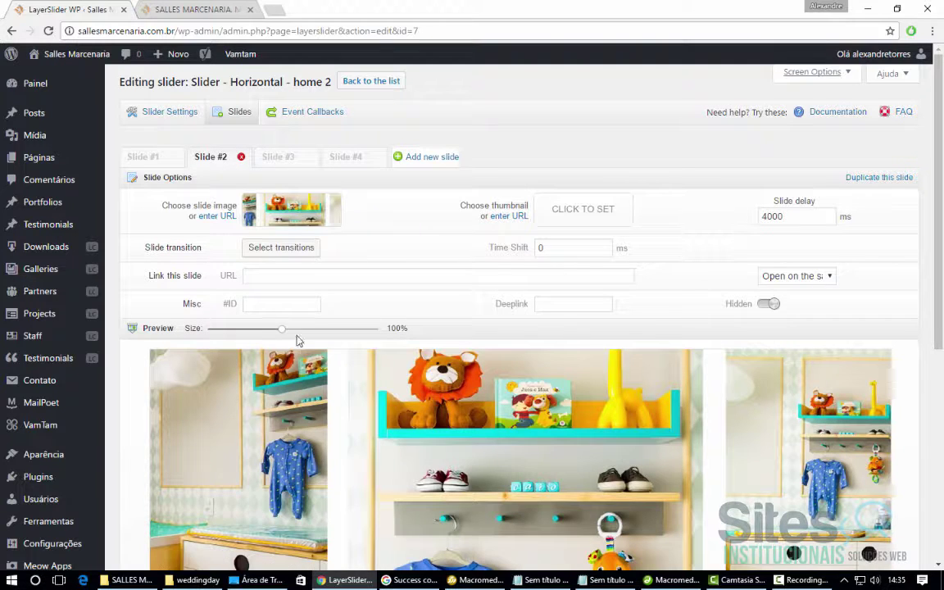
{"action": "left_click", "coordinate": [278, 156]}
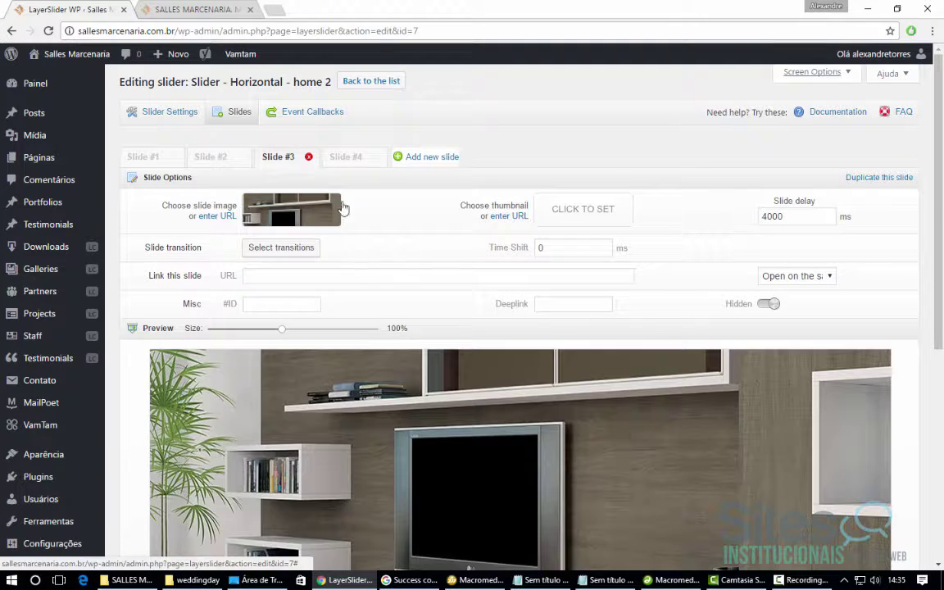
{"action": "left_click", "coordinate": [358, 160]}
{"action": "left_click", "coordinate": [377, 156]}
{"action": "left_click", "coordinate": [524, 99]}
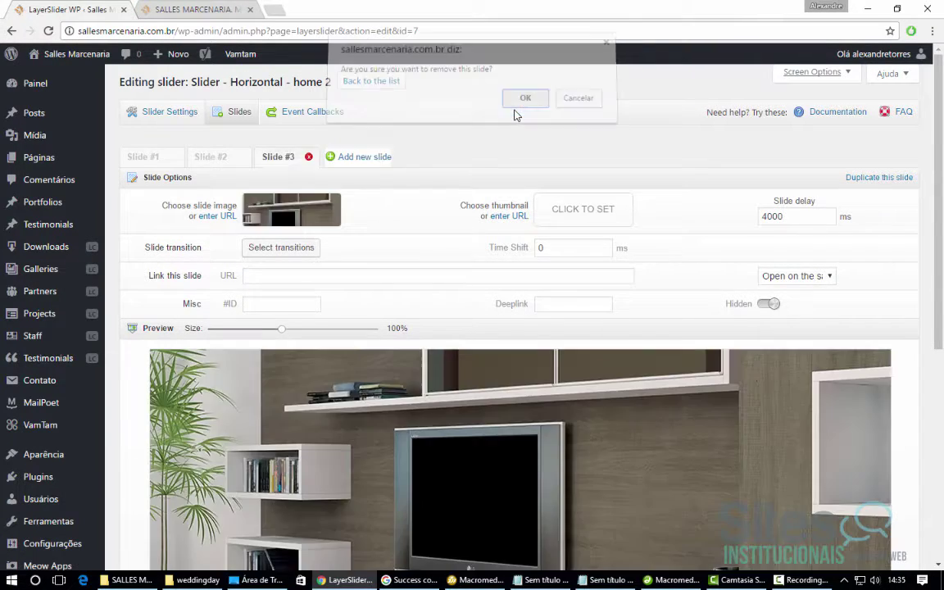
- Move the bookshelf slide to third place in the slide order and return it to first place
{"action": "left_click", "coordinate": [159, 157]}
{"action": "left_click_drag", "start_coordinate": [154, 159], "coordinate": [283, 157]}
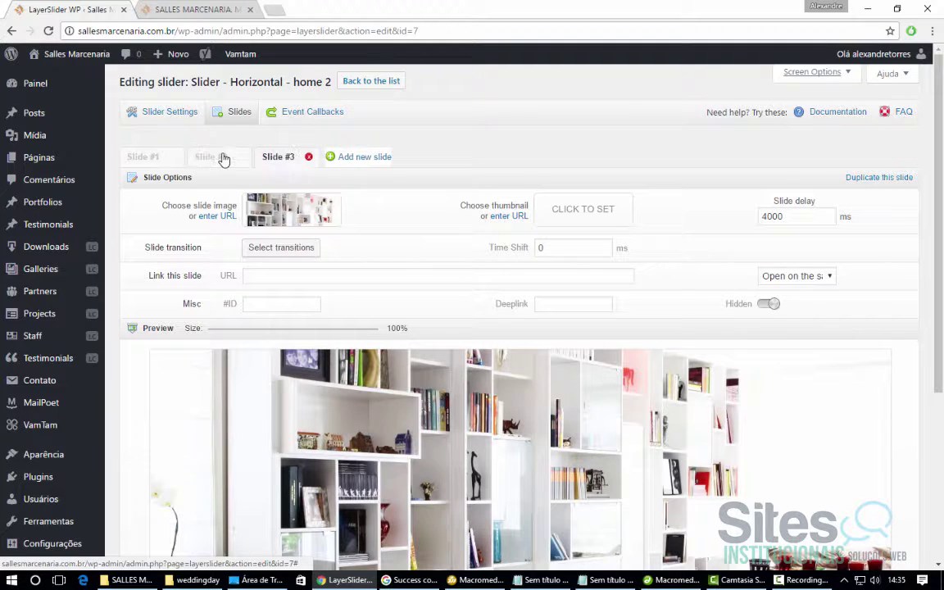
{"action": "left_click", "coordinate": [150, 157]}
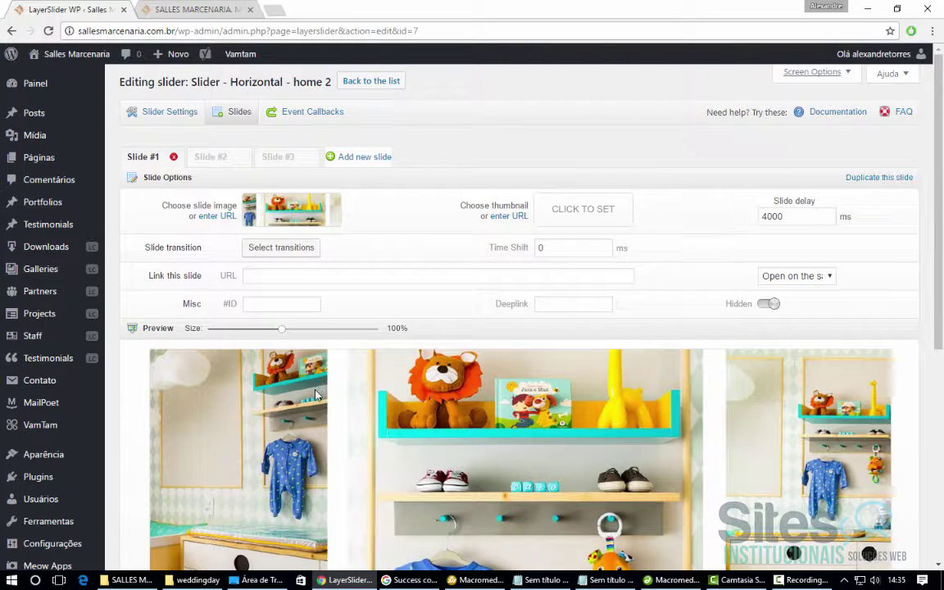
{"action": "left_click", "coordinate": [255, 155]}
{"action": "left_click_drag", "start_coordinate": [254, 154], "coordinate": [148, 160]}
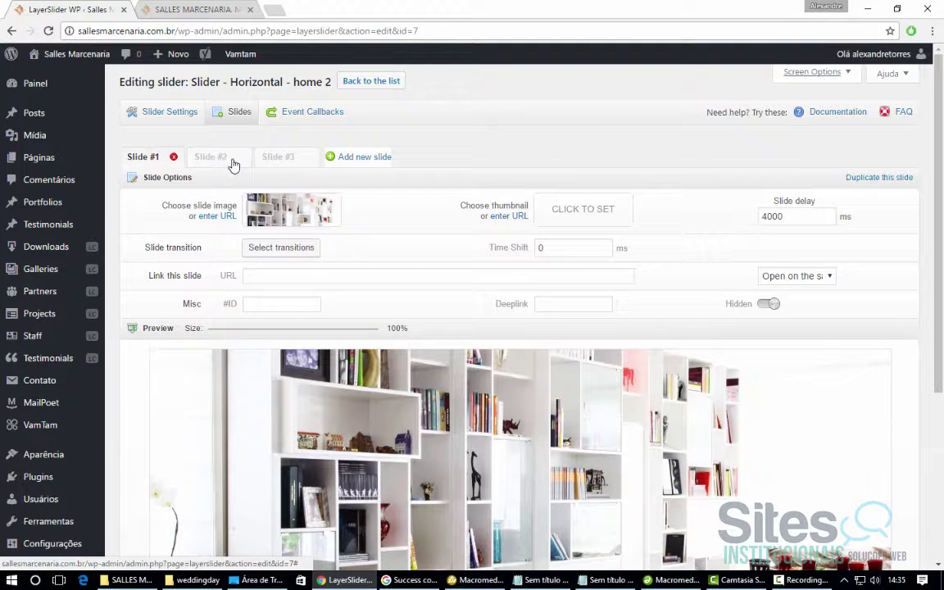
- Add a new slide, upload portfolio-2 from the desktop as its slide image, and save the slider
{"action": "left_click", "coordinate": [359, 160]}
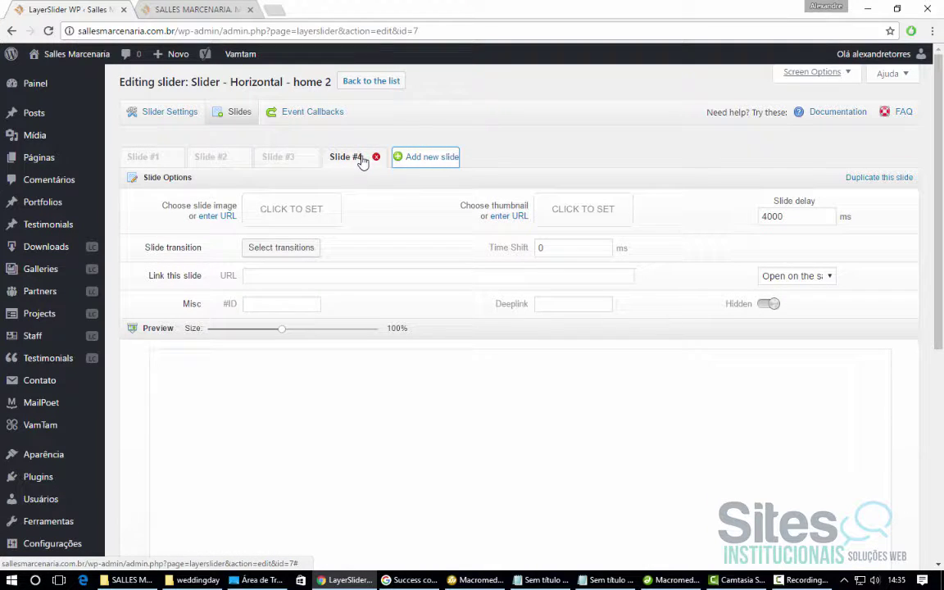
{"action": "left_click", "coordinate": [295, 212]}
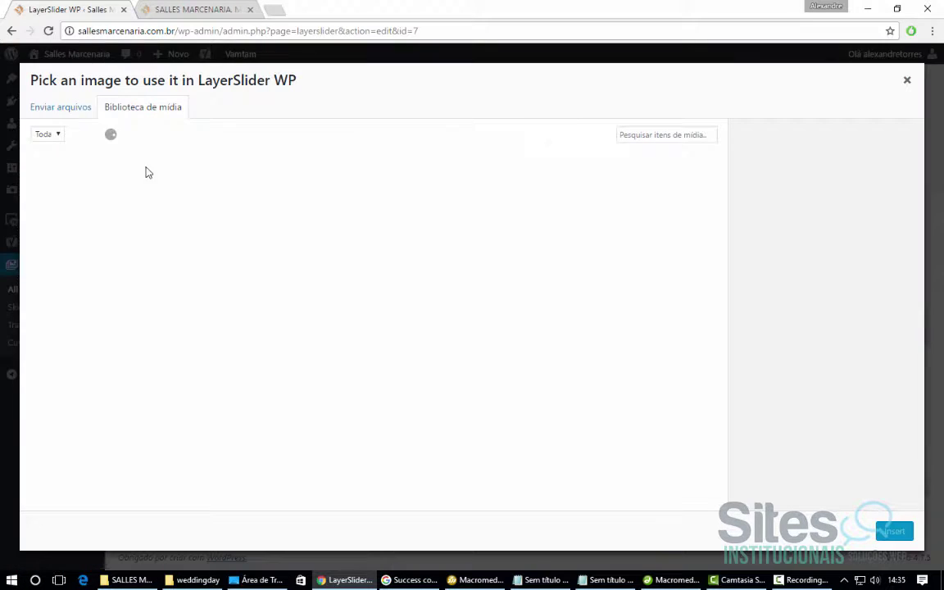
{"action": "left_click", "coordinate": [62, 109]}
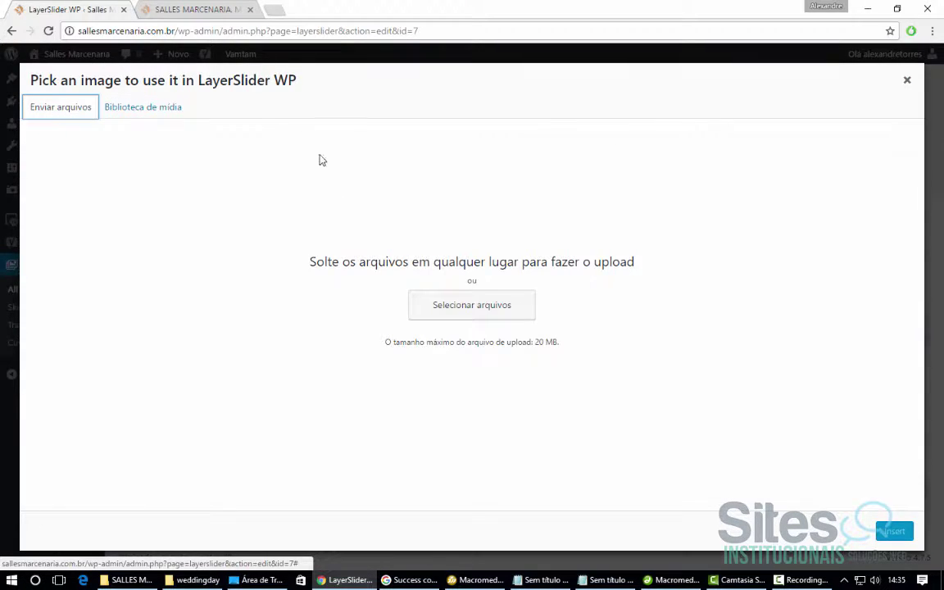
{"action": "left_click", "coordinate": [447, 311]}
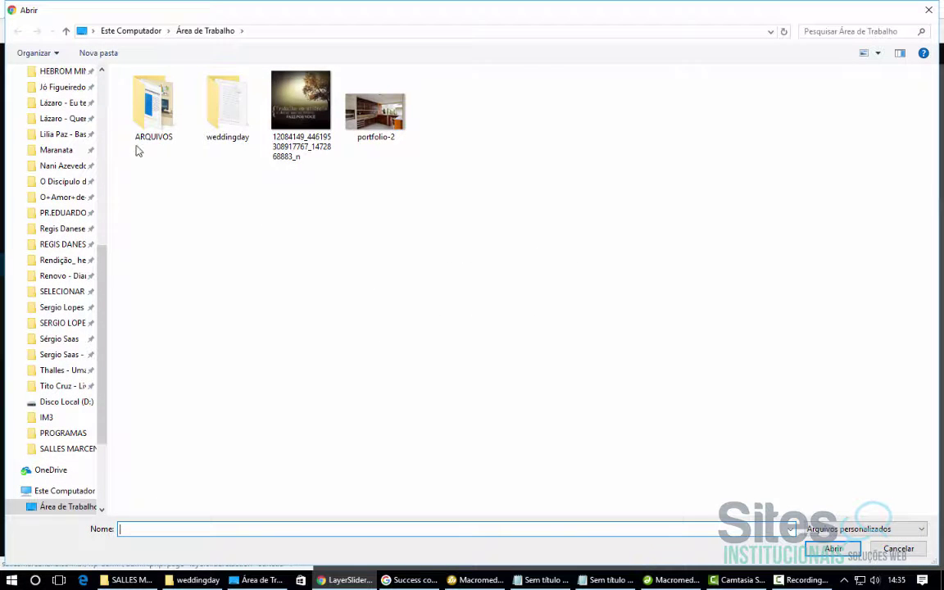
{"action": "double_click", "coordinate": [384, 123]}
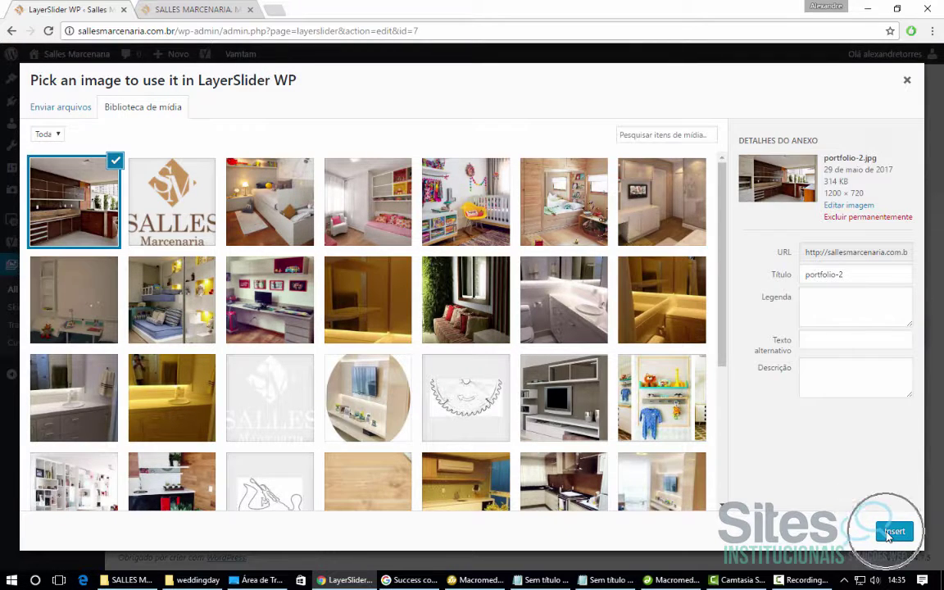
{"action": "left_click", "coordinate": [894, 533]}
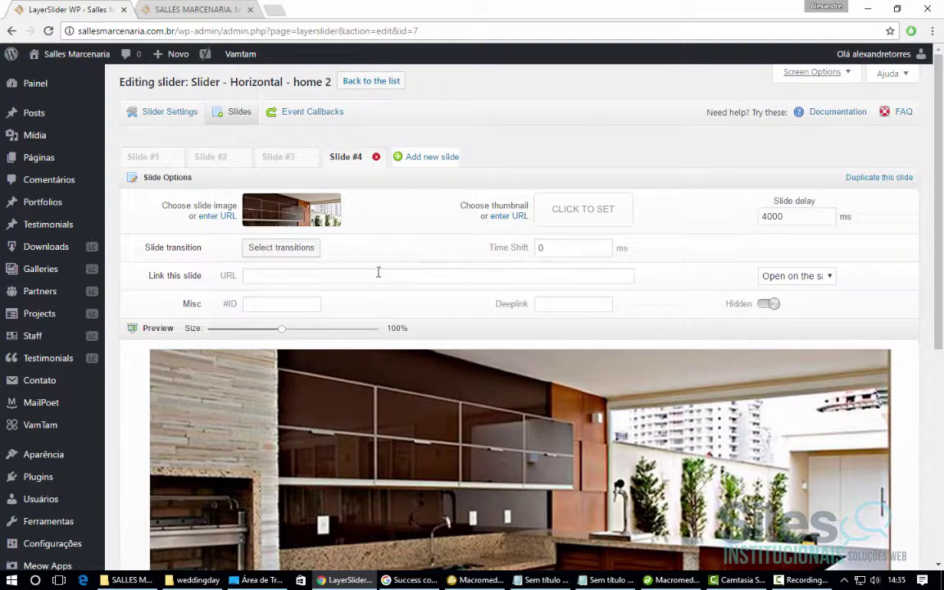
{"action": "scroll", "coordinate": [227, 220], "scroll_direction": "down", "scroll_amount": 5}
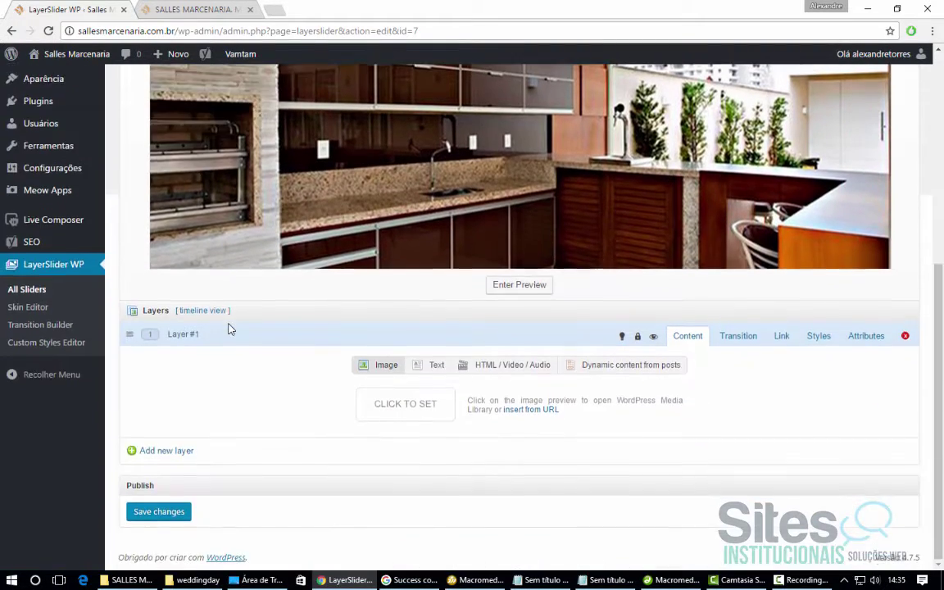
{"action": "left_click", "coordinate": [152, 514]}
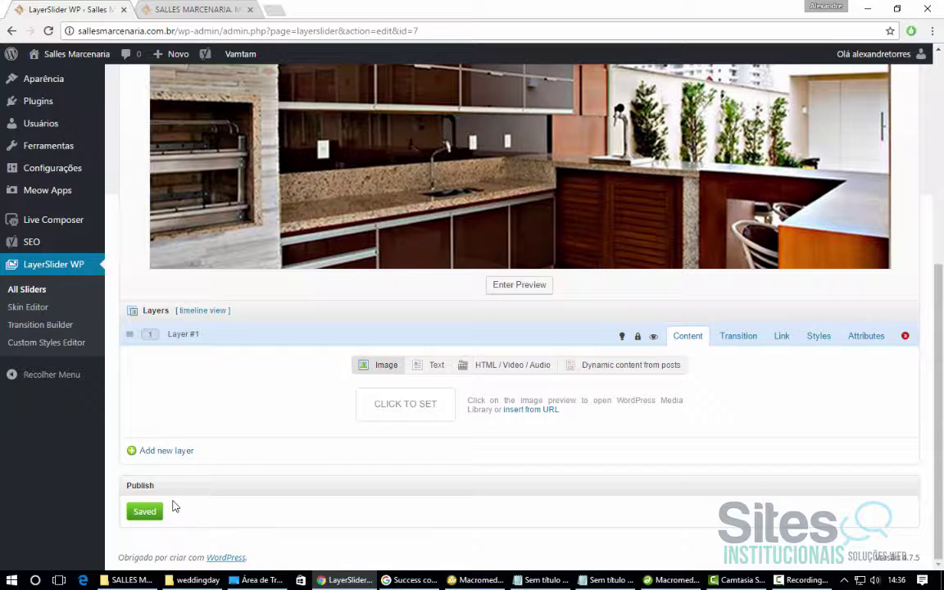
- Move the new kitchen slide to first place in the slide order and save the slider
{"action": "scroll", "coordinate": [288, 449], "scroll_direction": "up", "scroll_amount": 5}
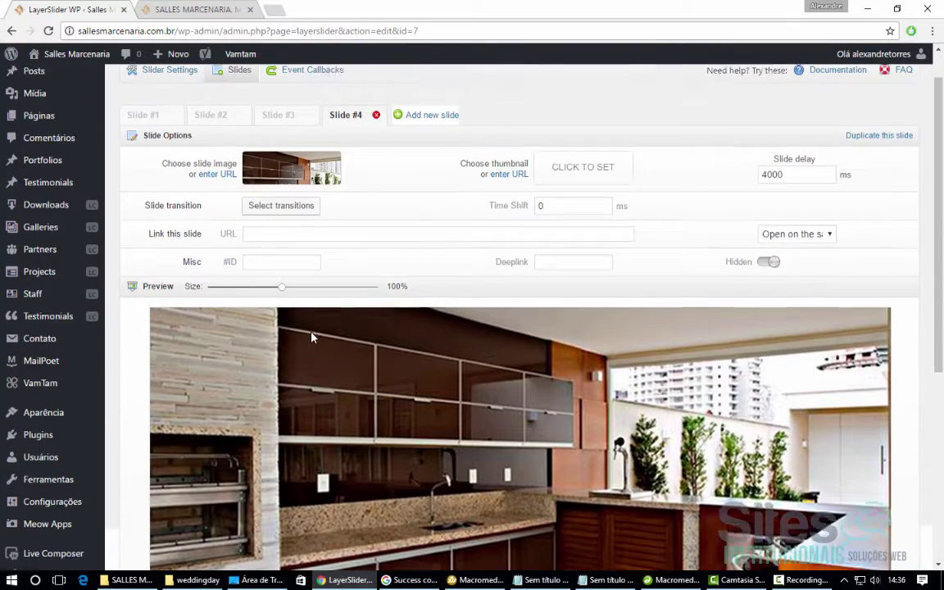
{"action": "left_click_drag", "start_coordinate": [343, 160], "coordinate": [161, 168]}
{"action": "scroll", "coordinate": [236, 302], "scroll_direction": "down", "scroll_amount": 5}
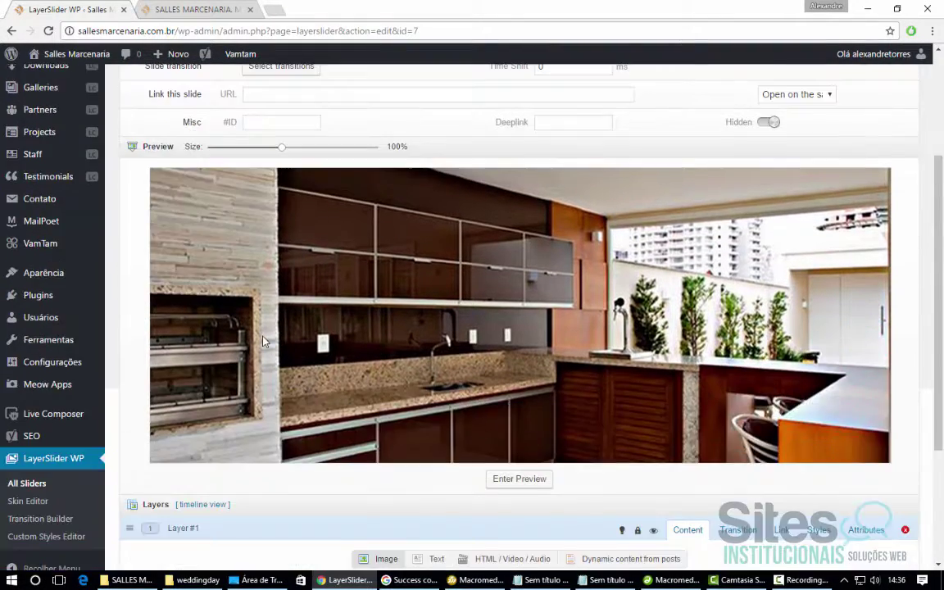
{"action": "left_click", "coordinate": [177, 510]}
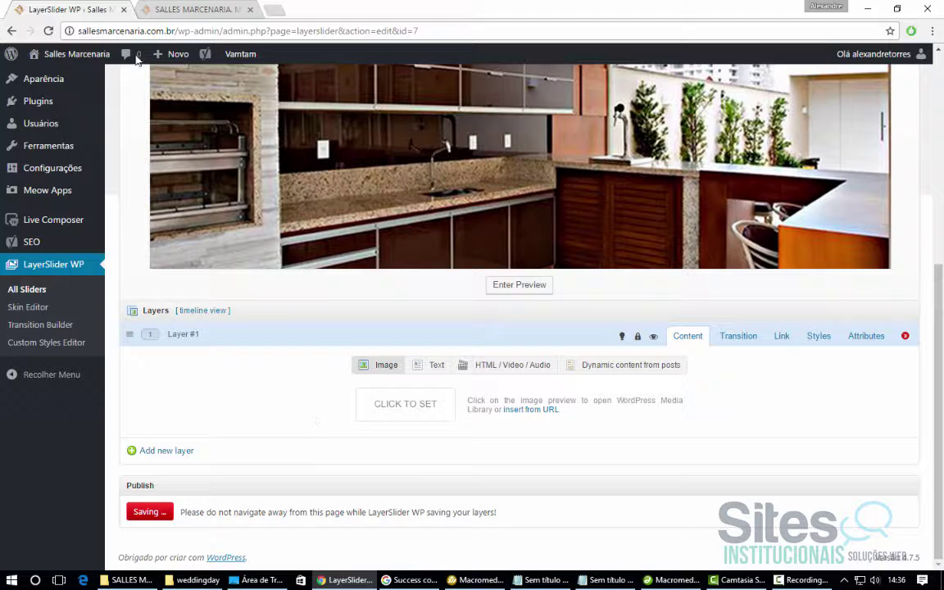
- Reload the live home page and switch the slider forward and back to check the slide order
{"action": "left_click", "coordinate": [177, 10]}
{"action": "left_click", "coordinate": [49, 32]}
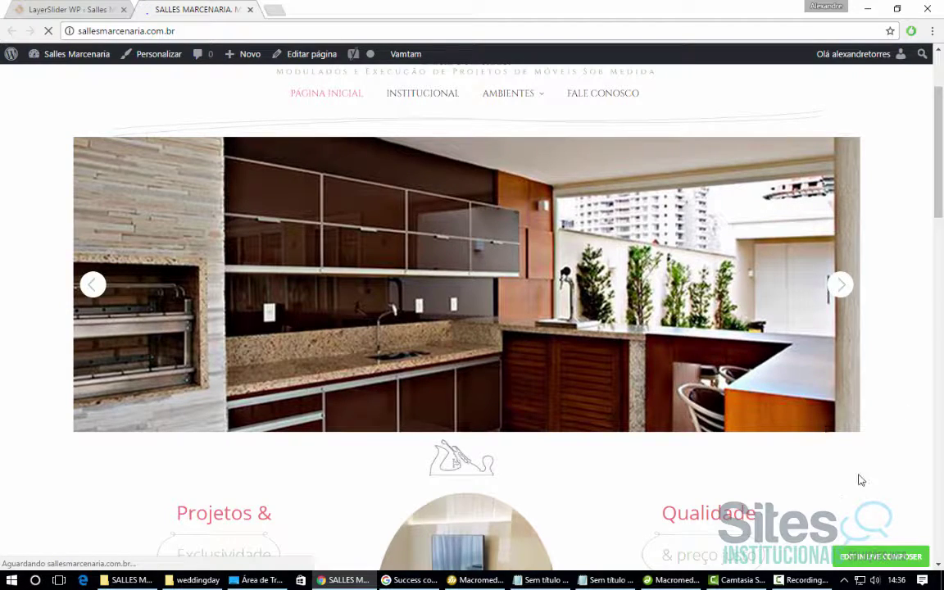
{"action": "left_click", "coordinate": [840, 286]}
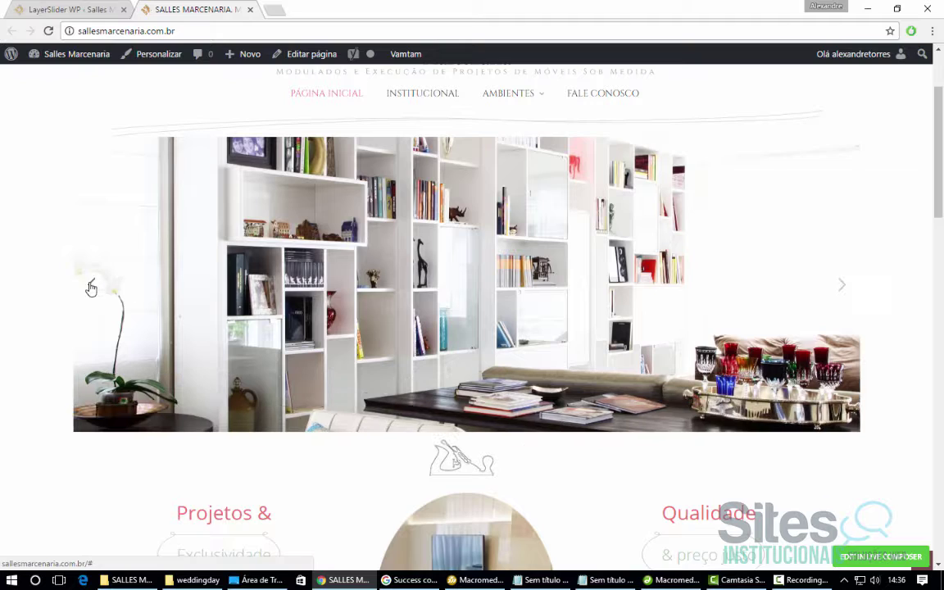
{"action": "left_click", "coordinate": [91, 287]}
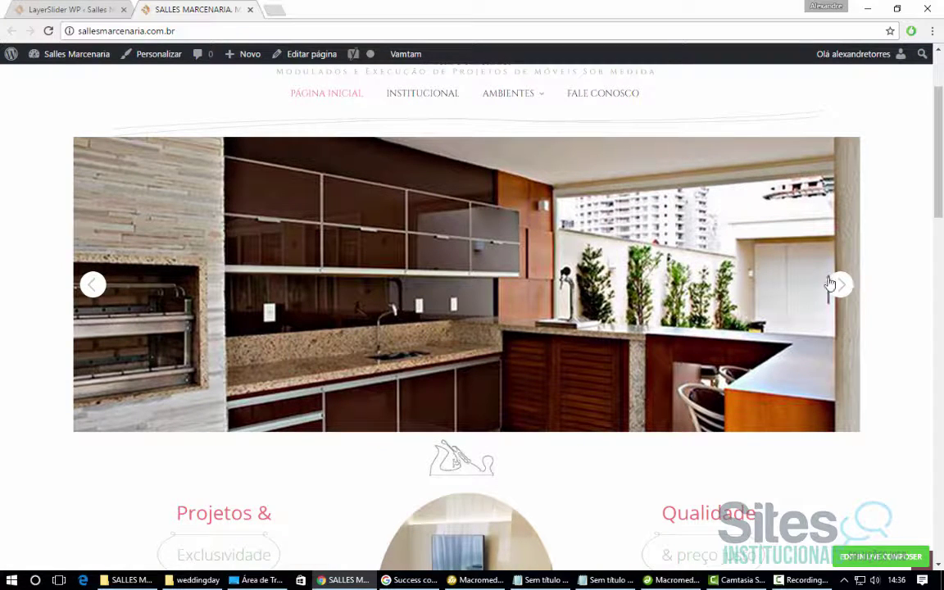
- Delete the kitchen slide, Slide #1, from the slider and save the changes
{"action": "left_click", "coordinate": [95, 10]}
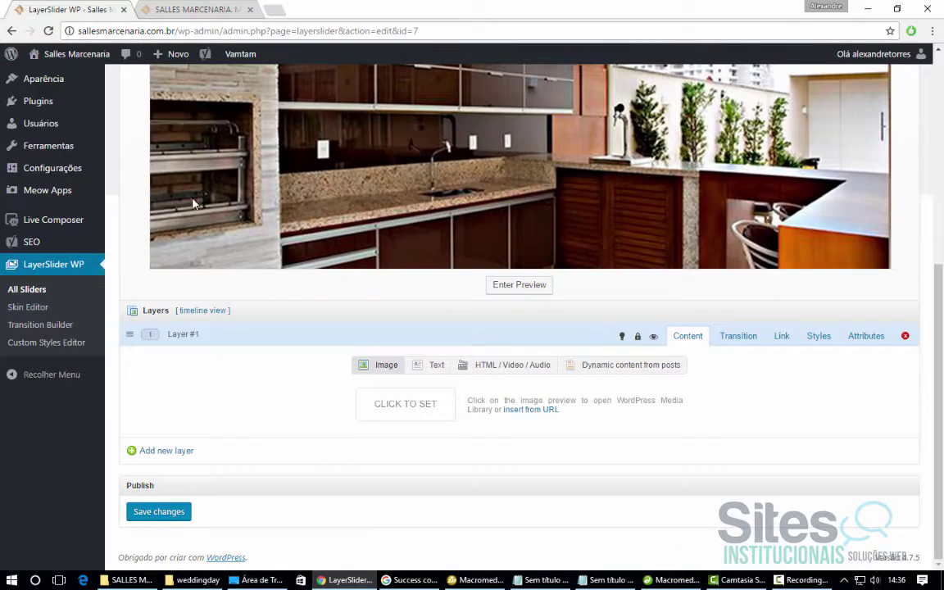
{"action": "scroll", "coordinate": [176, 184], "scroll_direction": "up", "scroll_amount": 5}
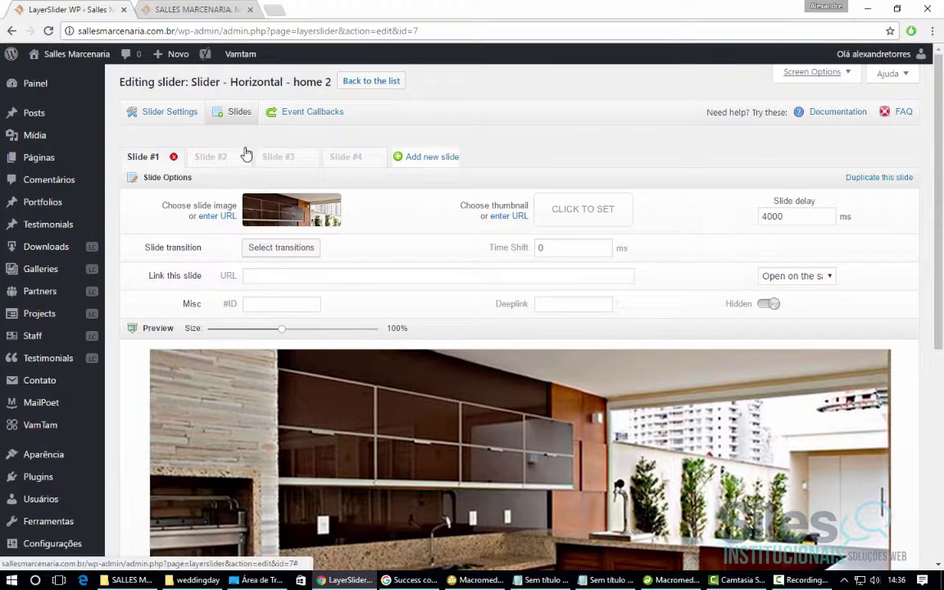
{"action": "left_click", "coordinate": [173, 158]}
{"action": "left_click", "coordinate": [522, 104]}
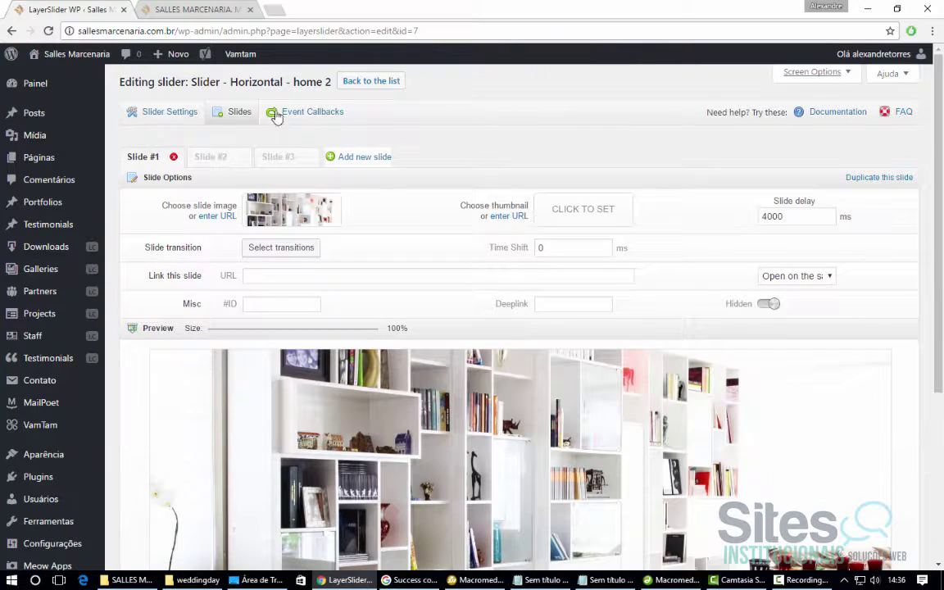
{"action": "scroll", "coordinate": [377, 360], "scroll_direction": "down", "scroll_amount": 3}
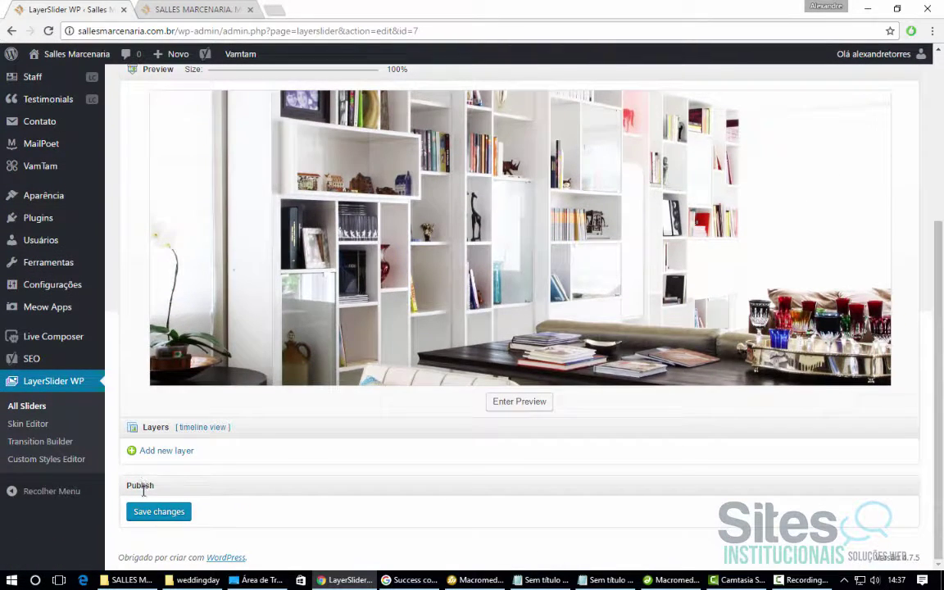
{"action": "left_click", "coordinate": [155, 511]}
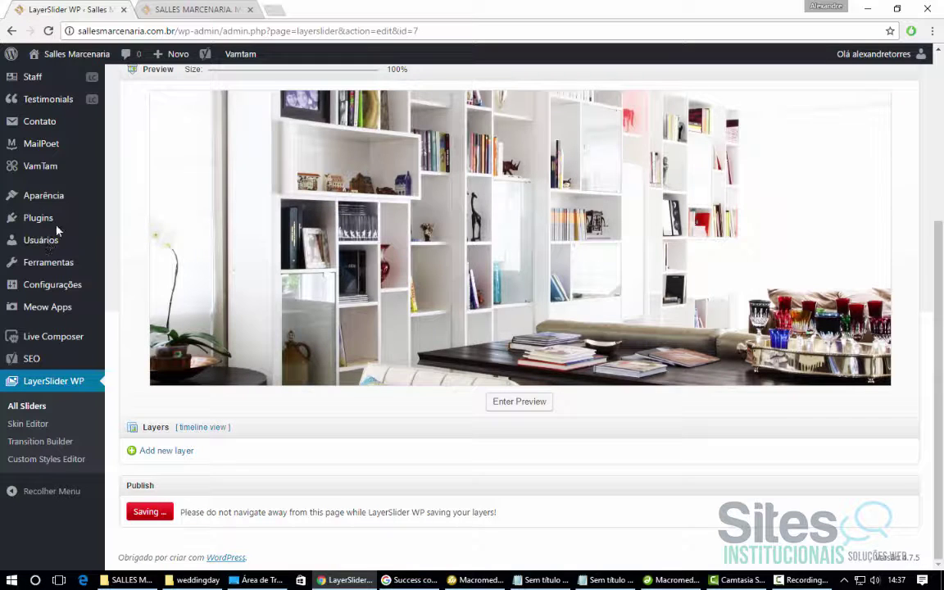
- Check the slider's saving progress and open the WordPress dashboard from the live home page
{"action": "left_click", "coordinate": [176, 6]}
{"action": "mouse_move", "coordinate": [60, 51]}
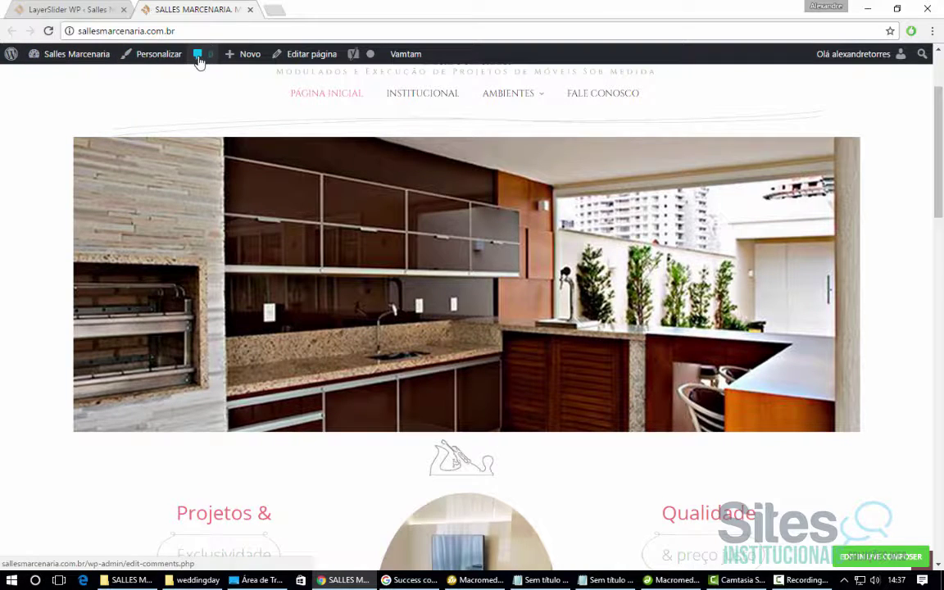
{"action": "left_click", "coordinate": [82, 10]}
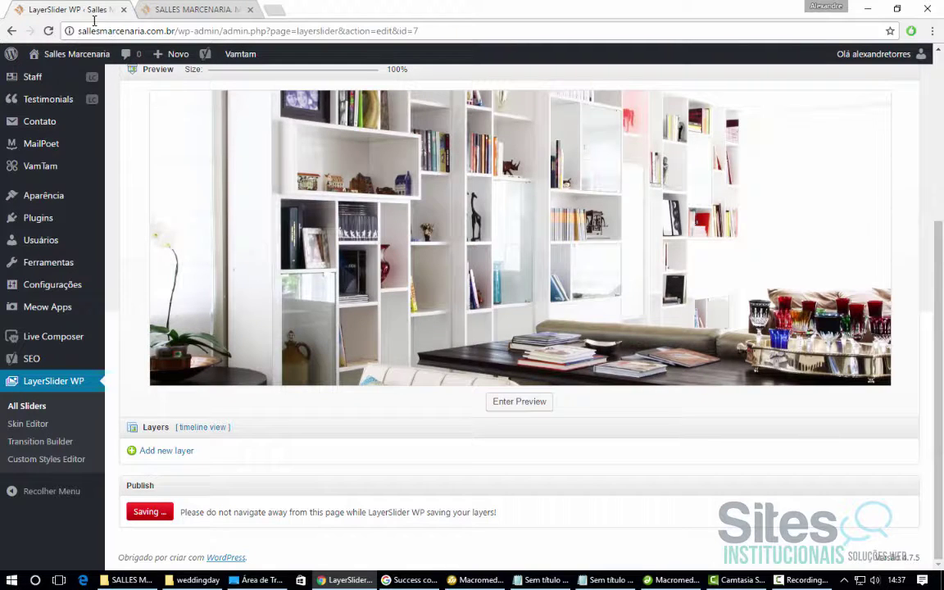
{"action": "left_click", "coordinate": [156, 9]}
{"action": "mouse_move", "coordinate": [59, 54]}
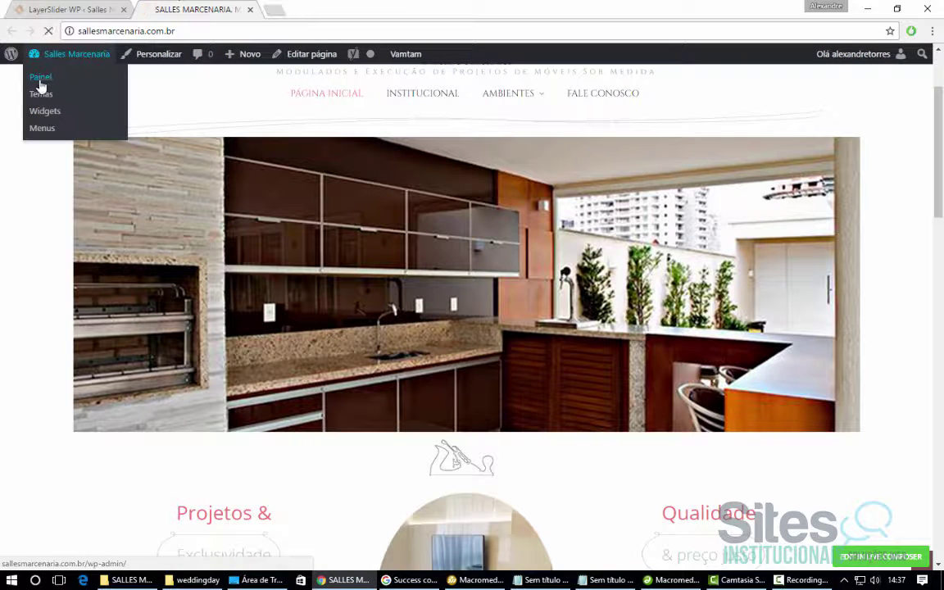
{"action": "left_click", "coordinate": [40, 81]}
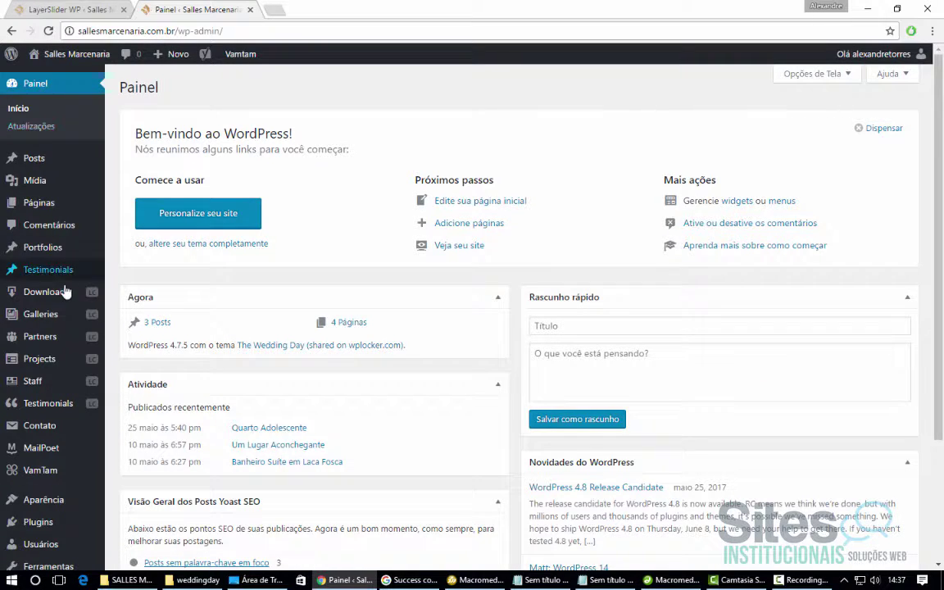
- Permanently delete the kitchen image portfolio-2.jpg from the WordPress media library
{"action": "mouse_move", "coordinate": [66, 293]}
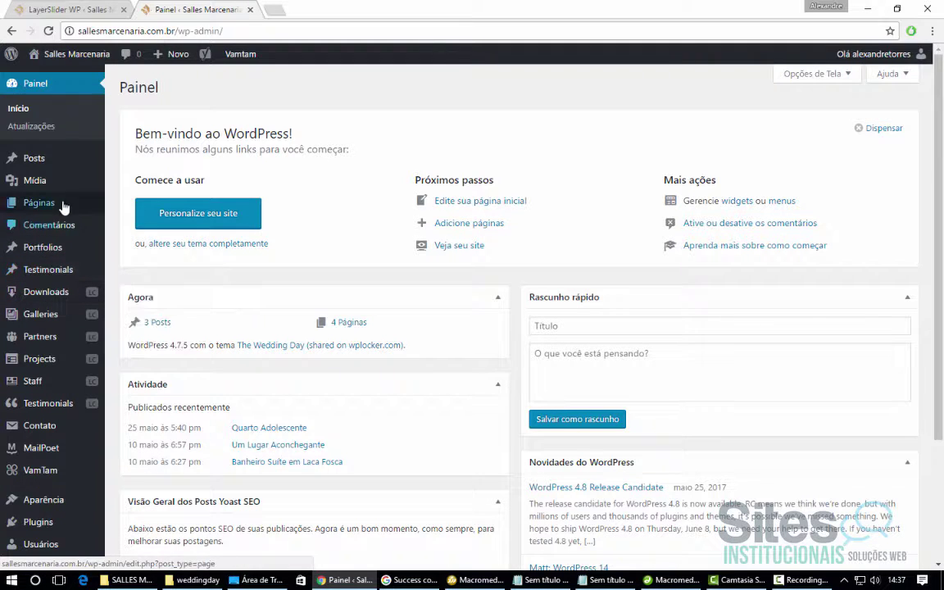
{"action": "mouse_move", "coordinate": [63, 182]}
{"action": "left_click", "coordinate": [163, 189]}
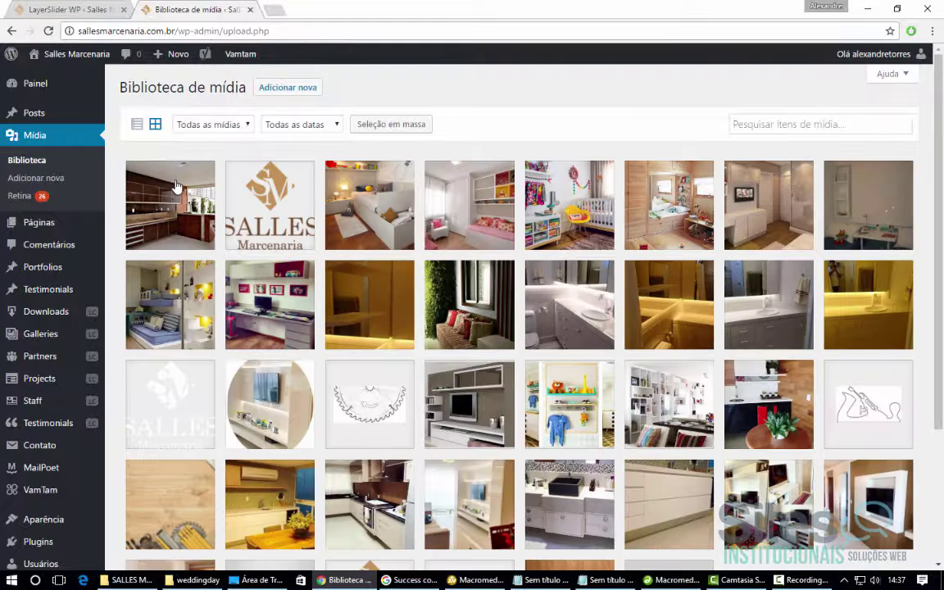
{"action": "left_click", "coordinate": [160, 187]}
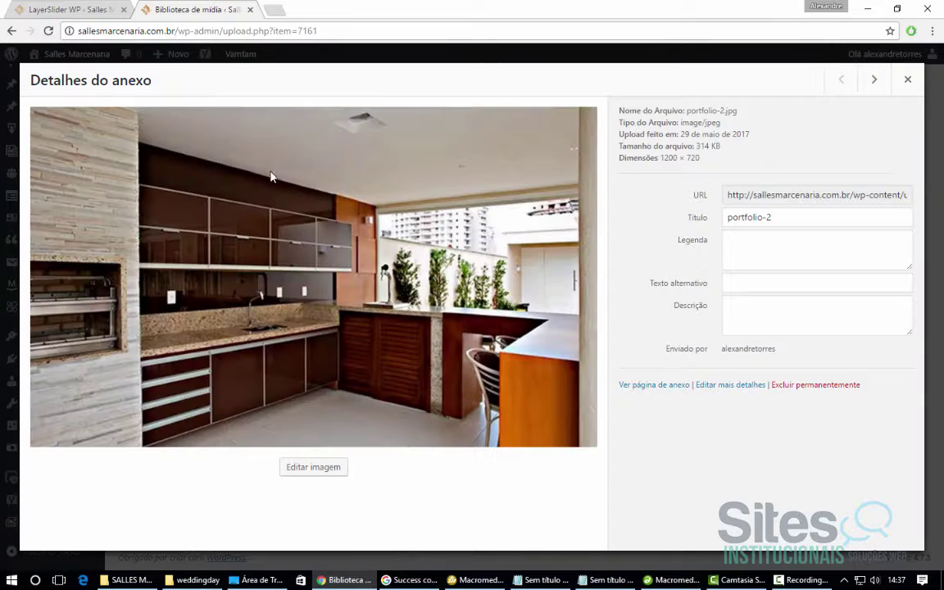
{"action": "left_click", "coordinate": [814, 387]}
{"action": "left_click", "coordinate": [525, 117]}
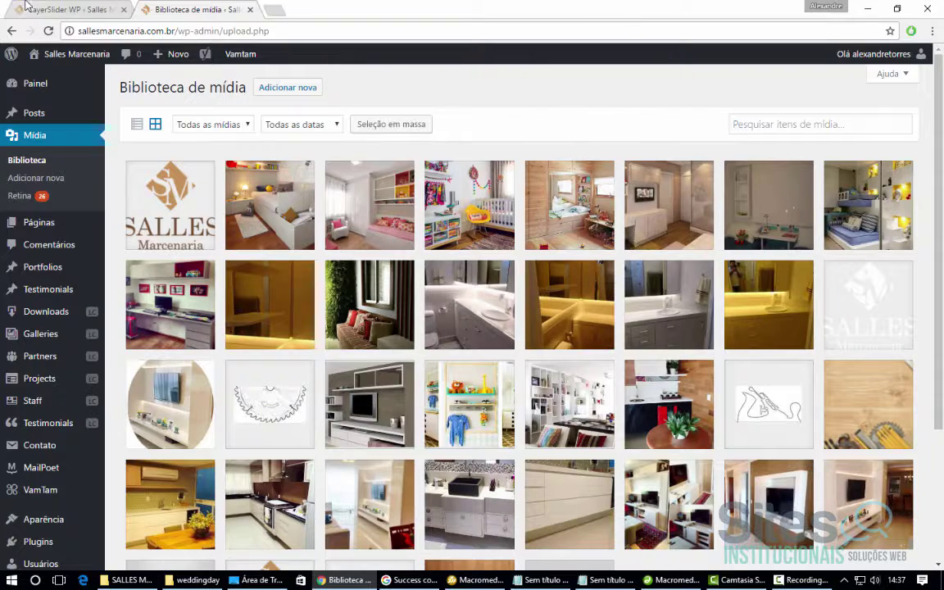
- Return to the LayerSlider editor and review the images of Slide #2 and Slide #3
{"action": "left_click", "coordinate": [74, 11]}
{"action": "left_click", "coordinate": [211, 156]}
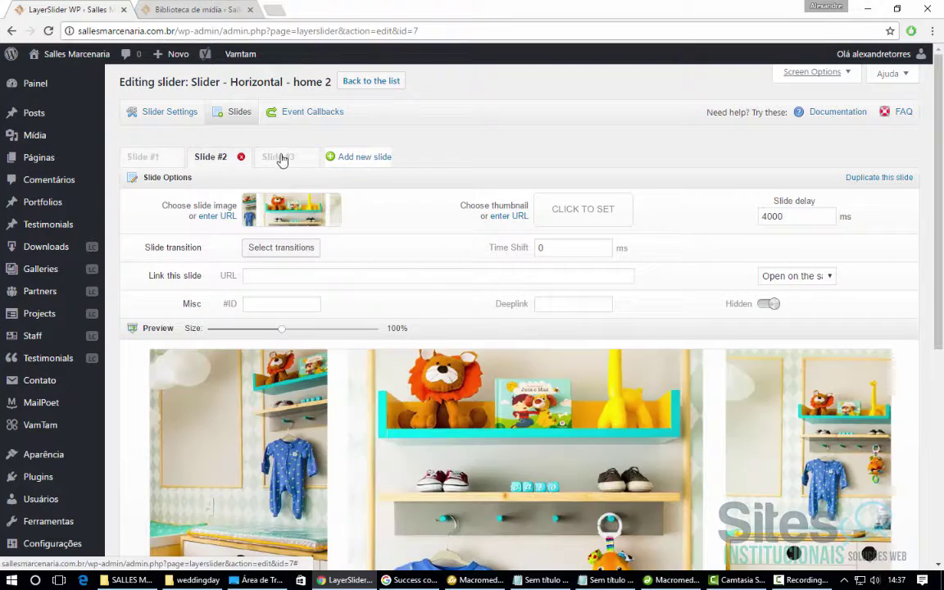
{"action": "left_click", "coordinate": [280, 156]}
{"action": "left_click", "coordinate": [215, 156]}
{"action": "left_click", "coordinate": [287, 158]}
{"action": "left_click", "coordinate": [290, 159]}
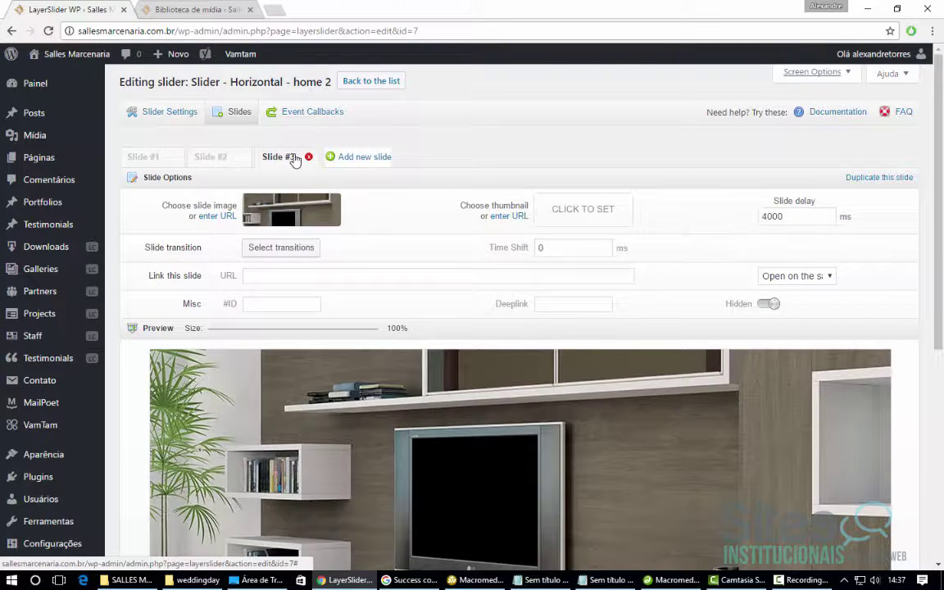
- Add a blank fourth slide to the slider and remove it again
{"action": "left_click", "coordinate": [373, 160]}
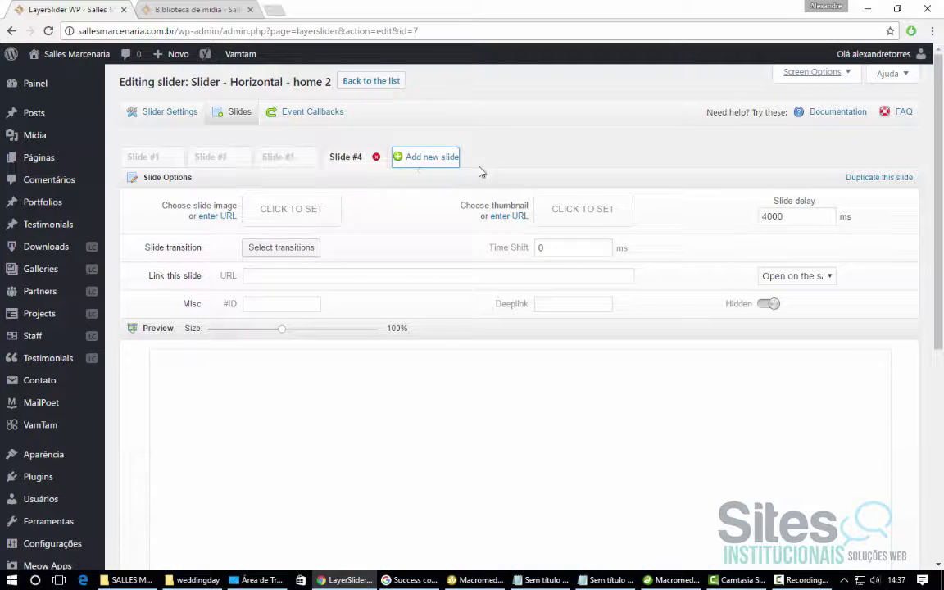
{"action": "left_click", "coordinate": [376, 158]}
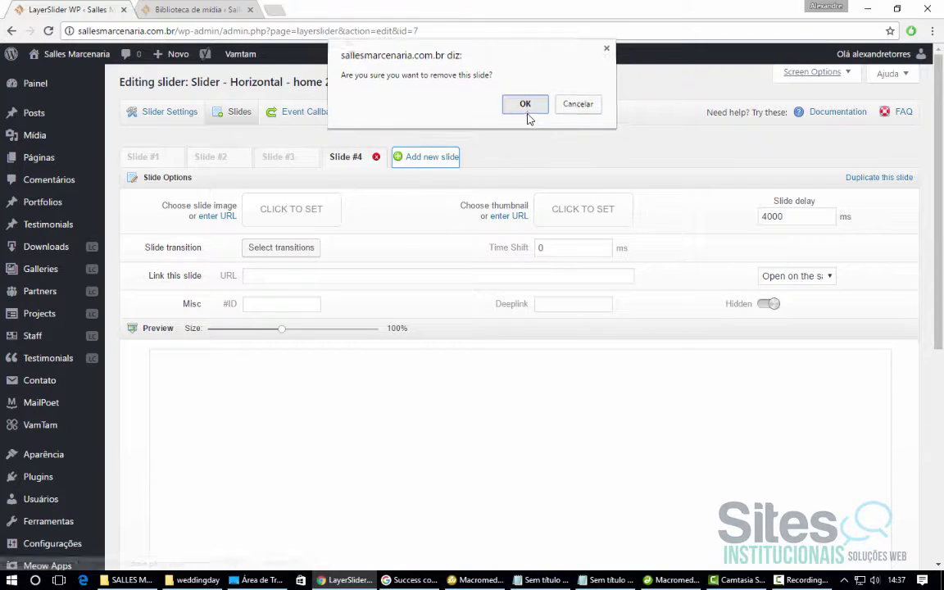
{"action": "left_click", "coordinate": [524, 103]}
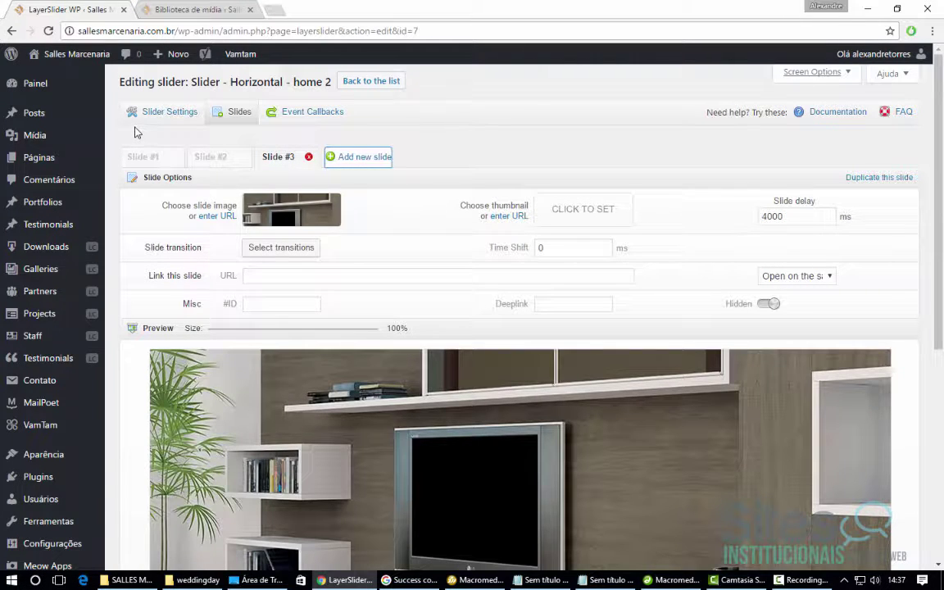